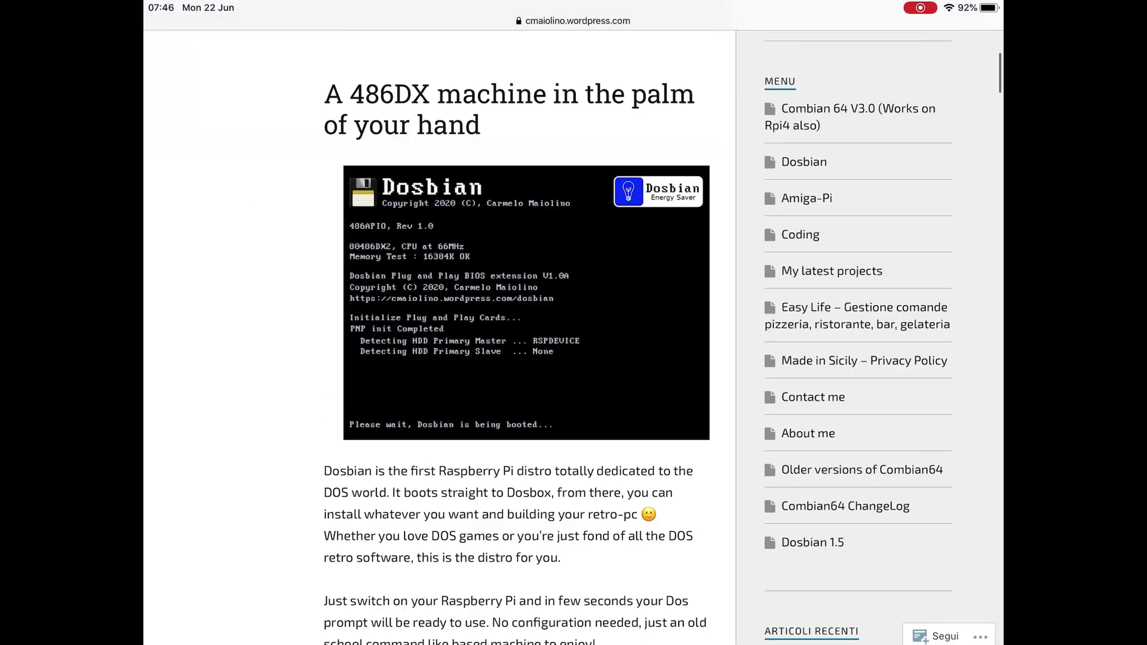
pyautogui.scroll(-4, 516, 358)
pyautogui.scroll(-3, 516, 358)
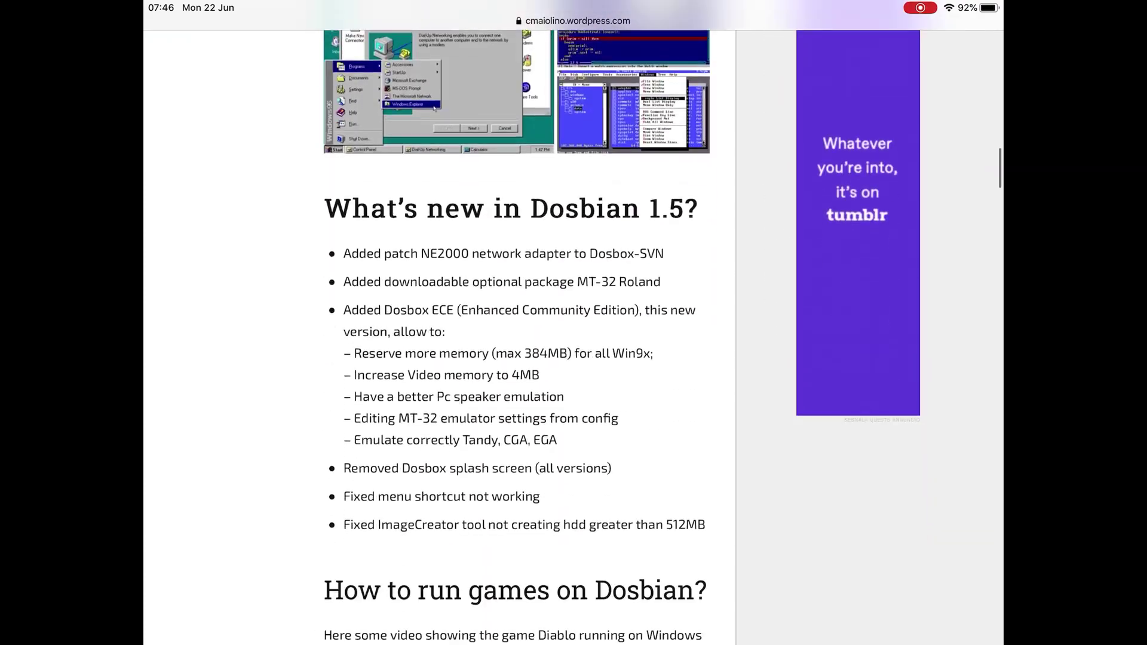
pyautogui.scroll(-3, 516, 359)
pyautogui.scroll(-3, 516, 358)
pyautogui.scroll(-10, 516, 359)
pyautogui.scroll(-2, 516, 359)
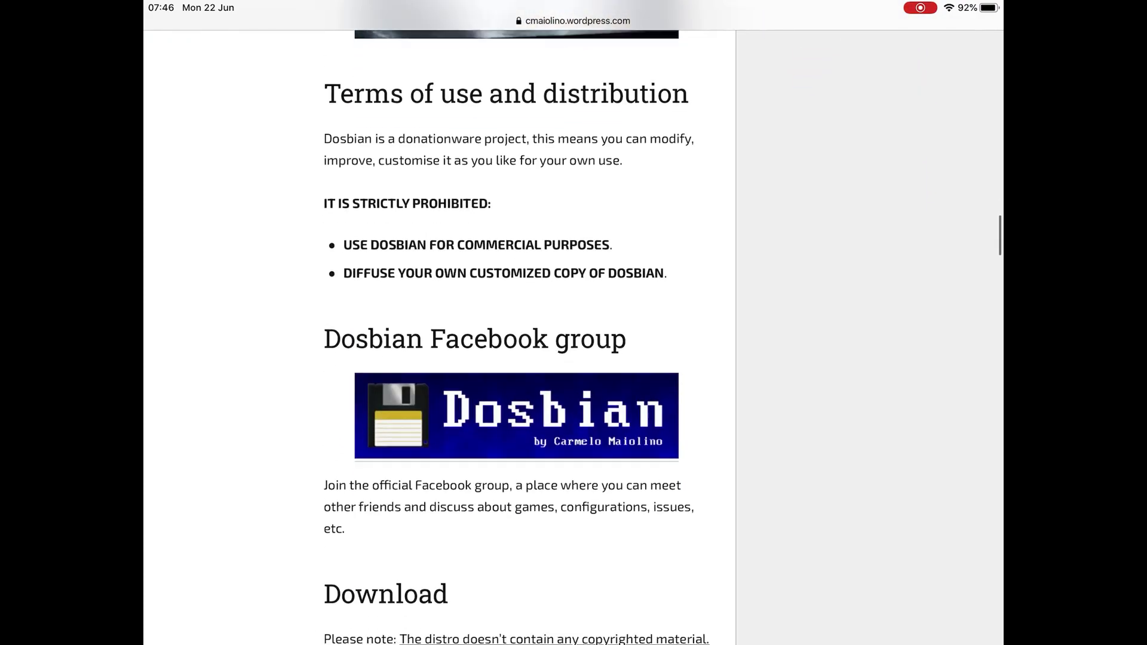
pyautogui.scroll(-3, 516, 359)
pyautogui.scroll(-3, 516, 358)
pyautogui.scroll(-3, 516, 359)
pyautogui.scroll(-2, 516, 359)
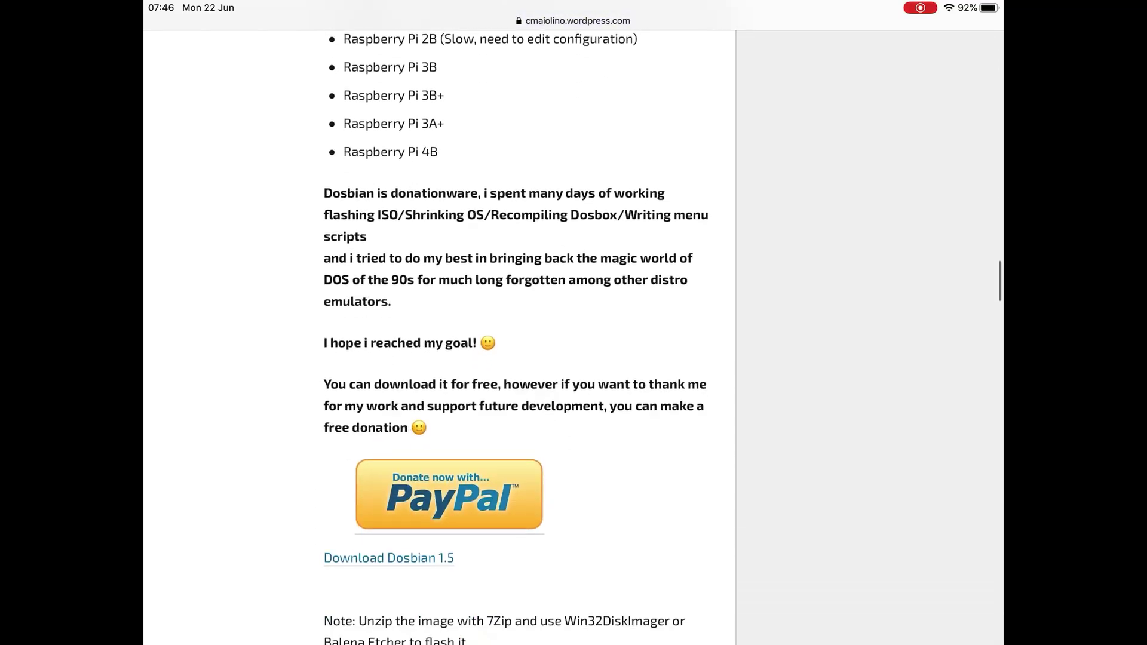
pyautogui.scroll(-3, 516, 359)
pyautogui.scroll(-3, 517, 358)
pyautogui.scroll(-3, 516, 358)
pyautogui.scroll(-3, 517, 358)
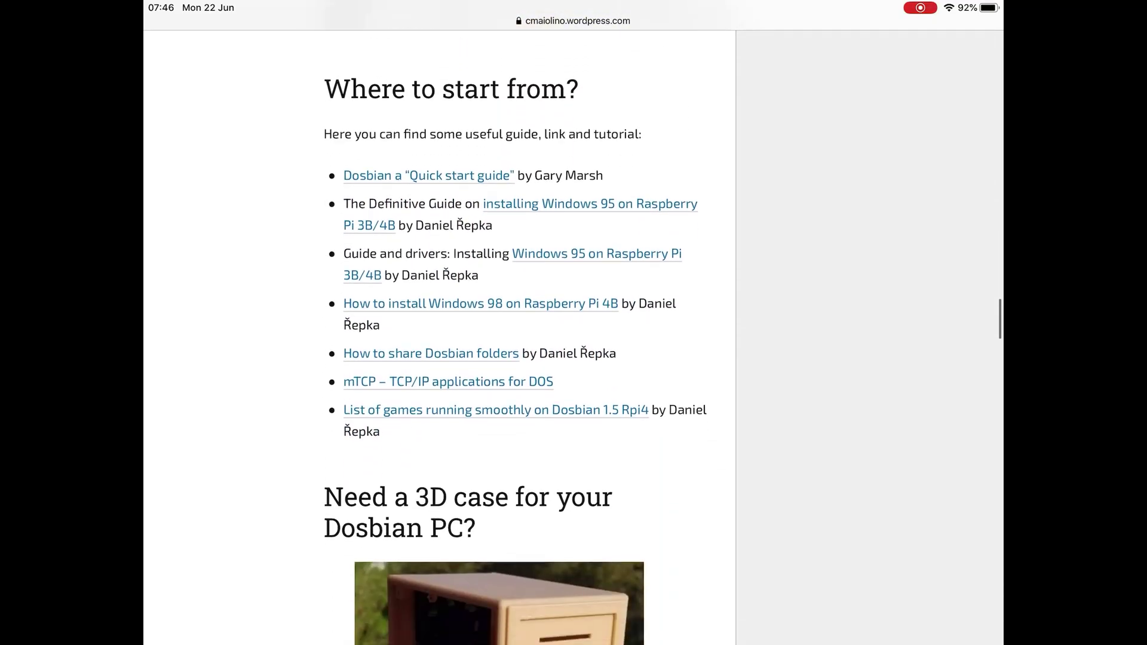
pyautogui.scroll(-1, 517, 359)
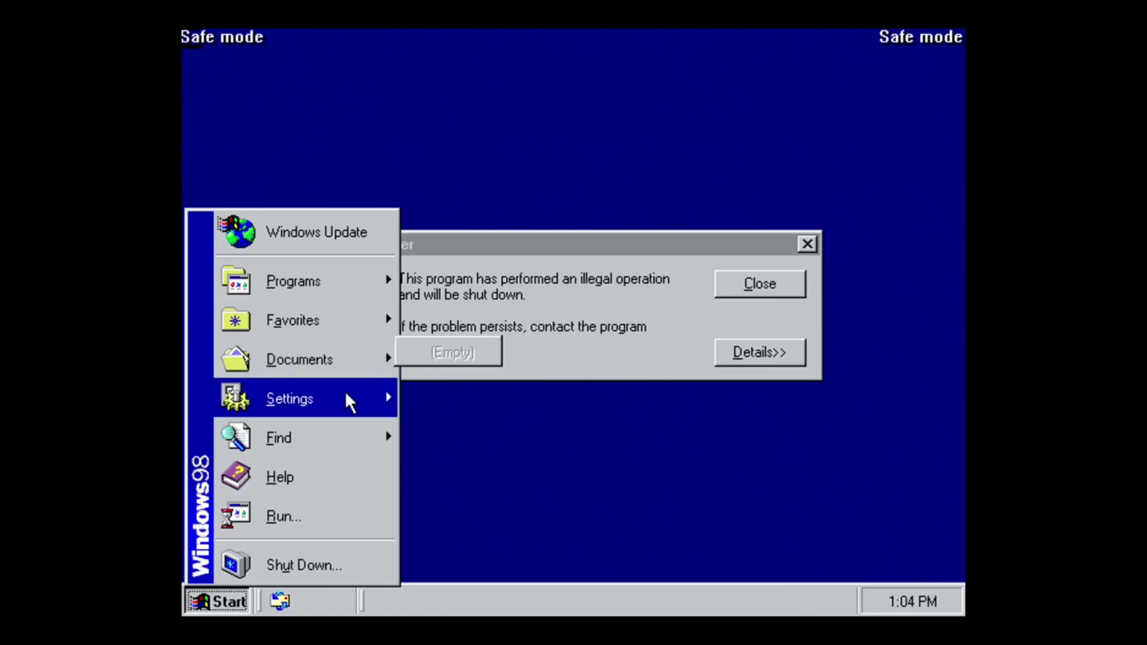
pyautogui.moveTo(279, 438)
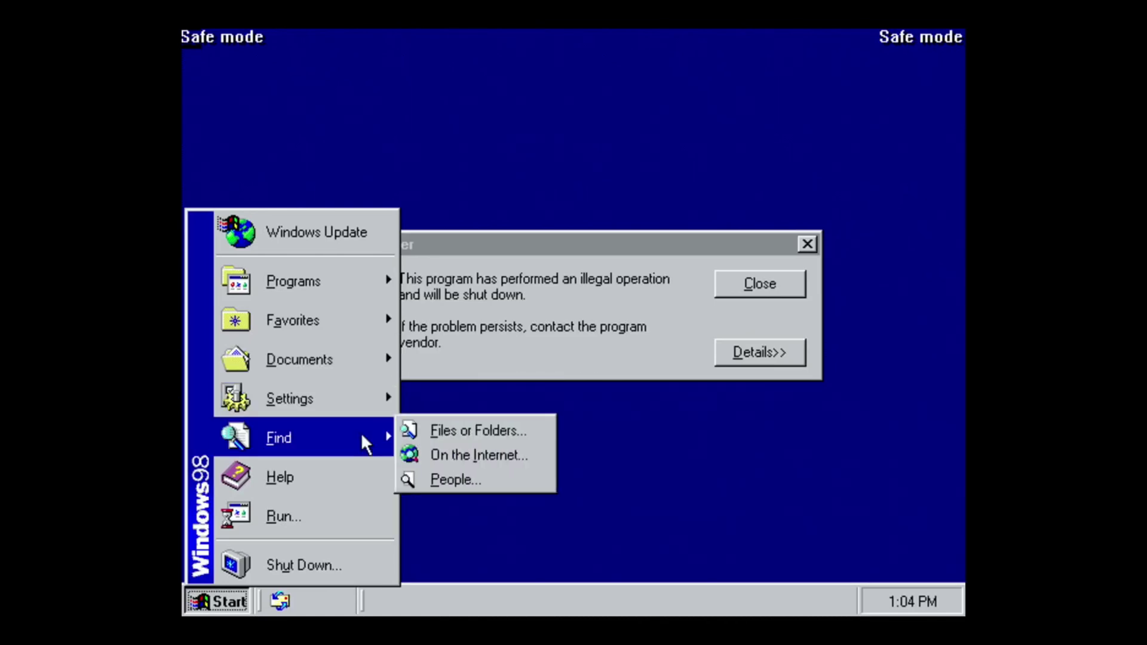
# Dismiss the launcher and move the Explorer error message up out of the way
pyautogui.click(537, 240)
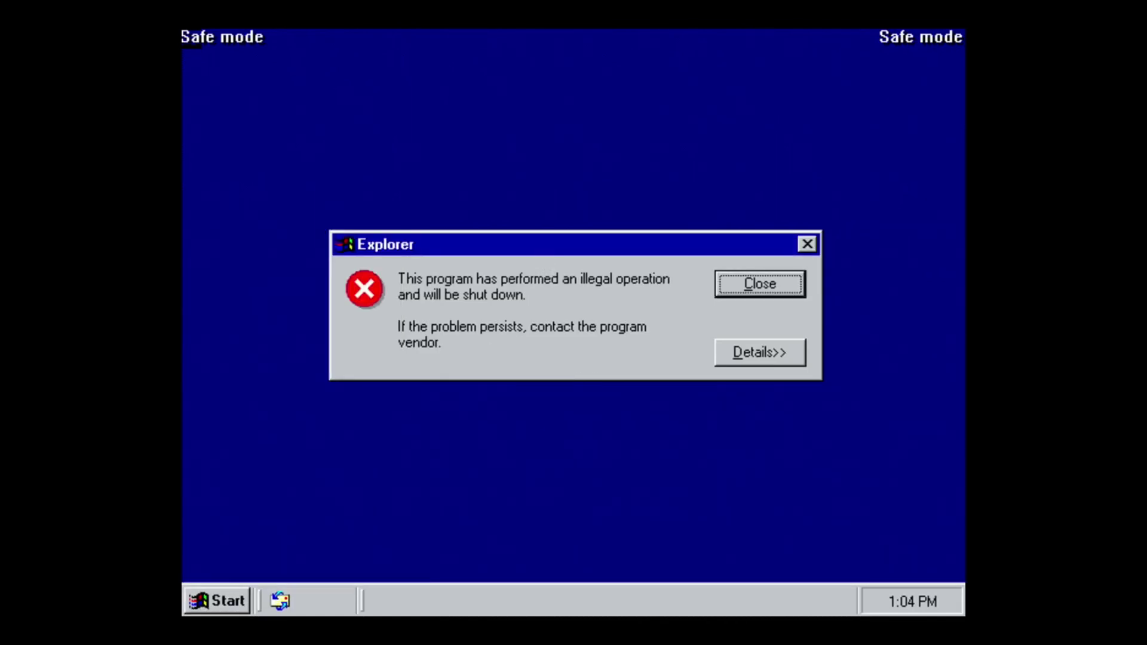
pyautogui.moveTo(538, 240); pyautogui.dragTo(540, 80)
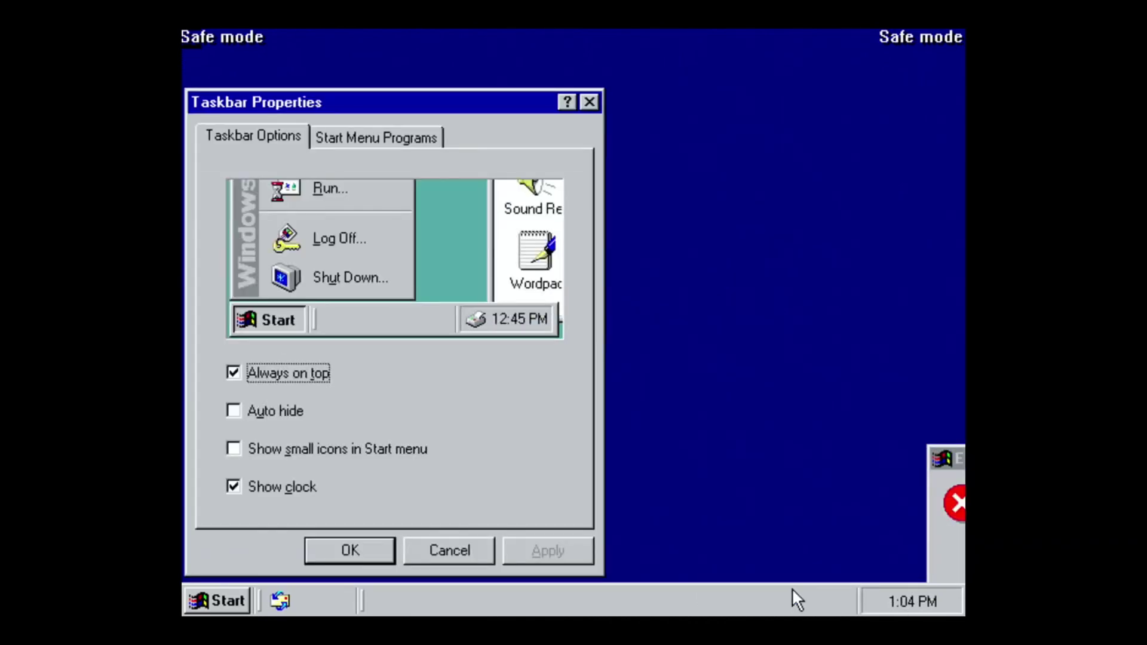
# Close Taskbar Properties and bring up the Start menu's Programs list
pyautogui.click(588, 102)
pyautogui.click(226, 604)
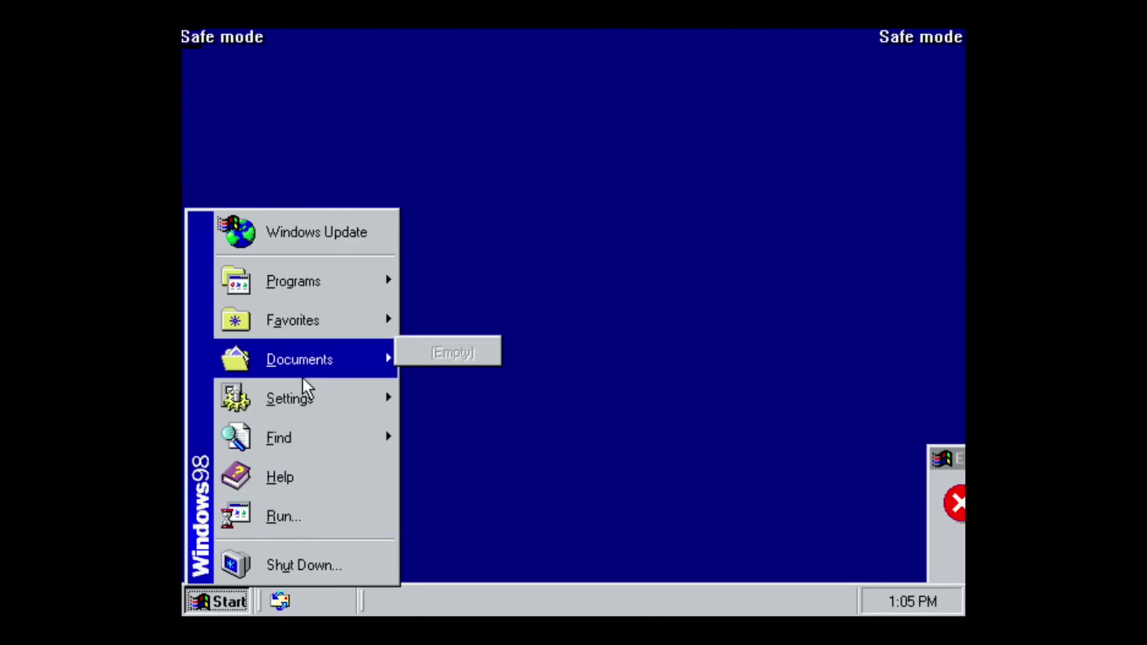
pyautogui.moveTo(452, 323)
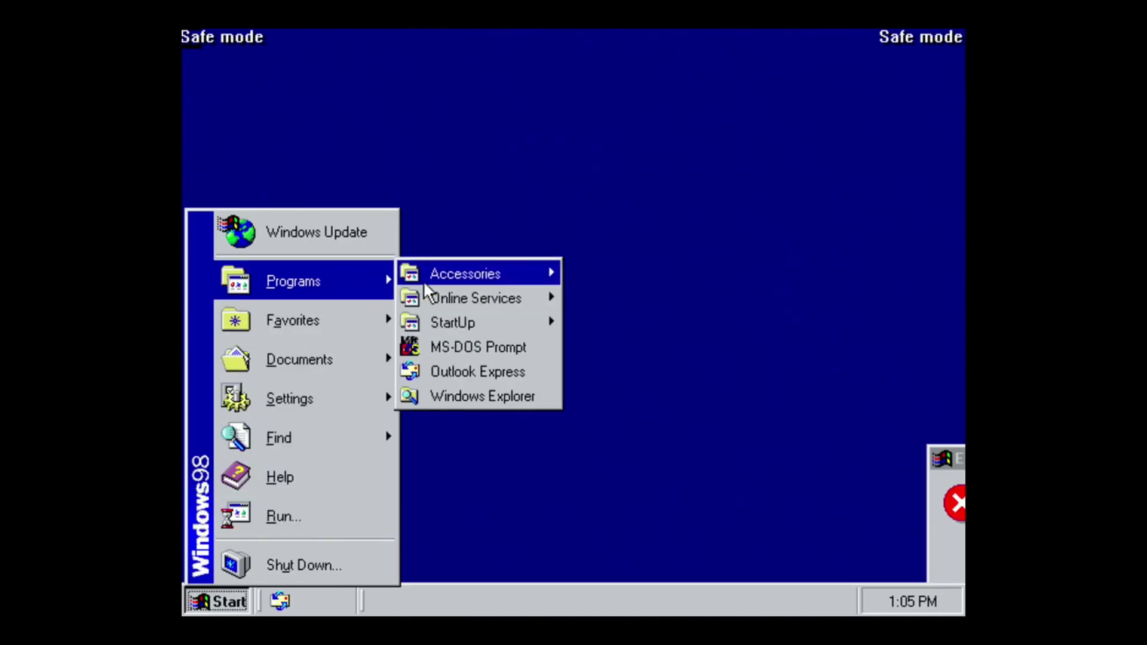
pyautogui.moveTo(293, 281)
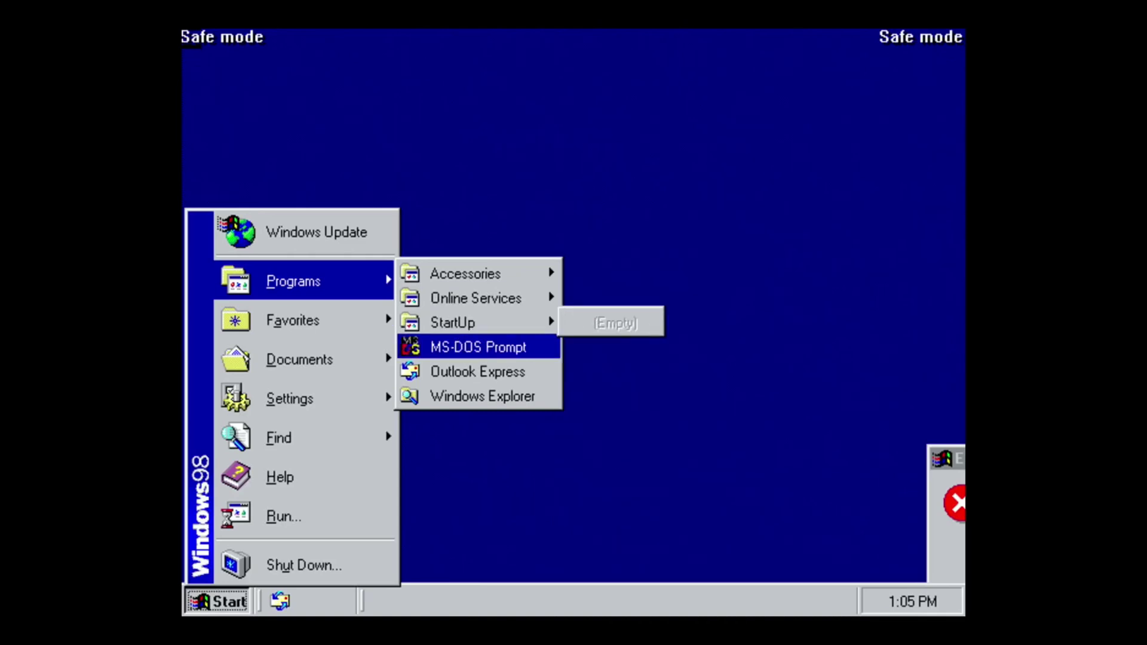
# Launch an MS-DOS Prompt session from the Programs list
pyautogui.click(461, 345)
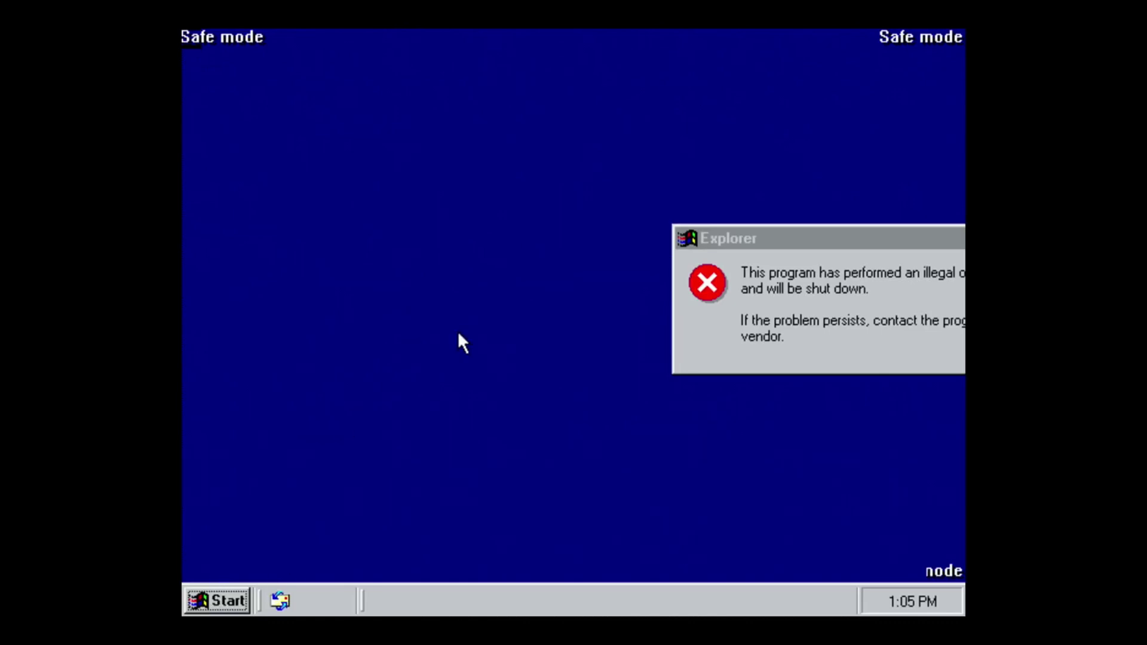
# Drag the Explorer illegal-operation error dialog fully into view at centre-left
pyautogui.moveTo(751, 232); pyautogui.dragTo(302, 193)
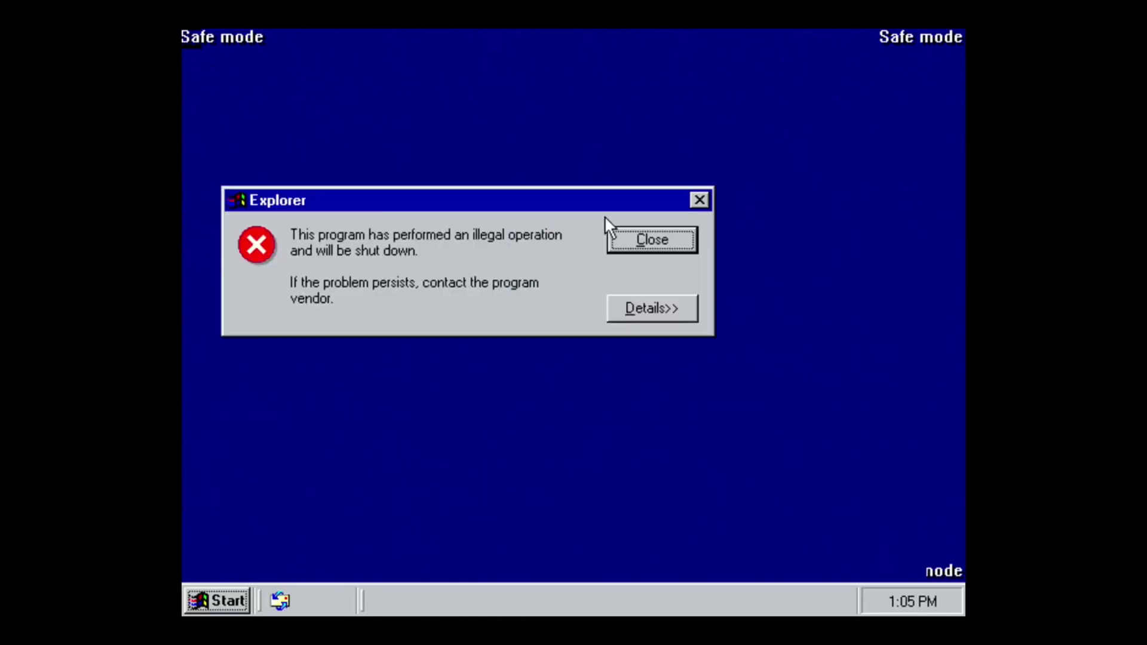